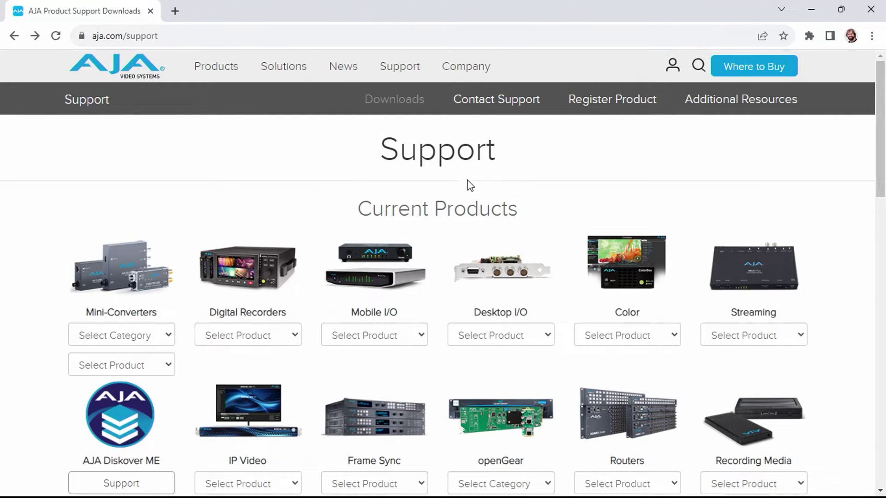
- From the HELO Plus support page's Windows software list, download the eMini-Setup v2.3 zip
click(802, 341)
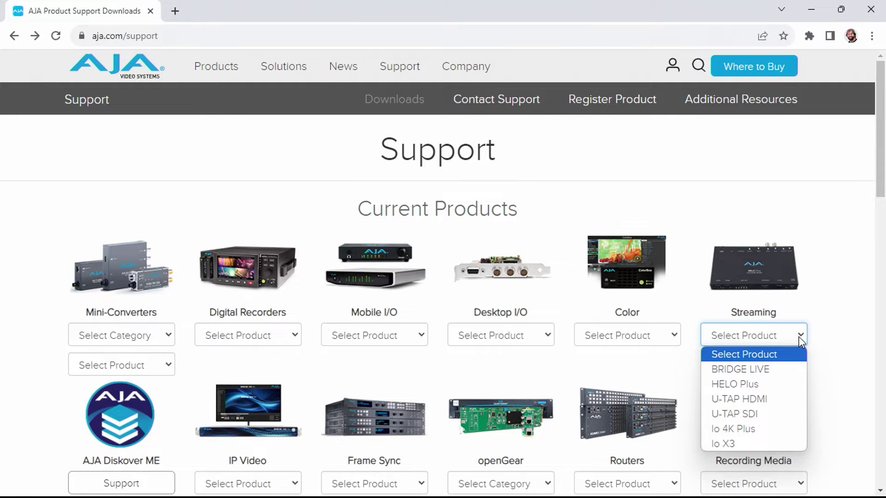
click(755, 384)
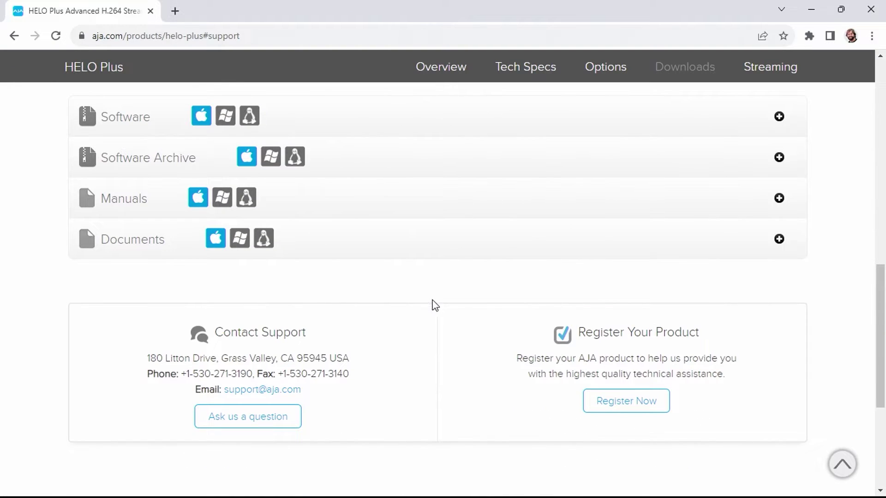
click(128, 124)
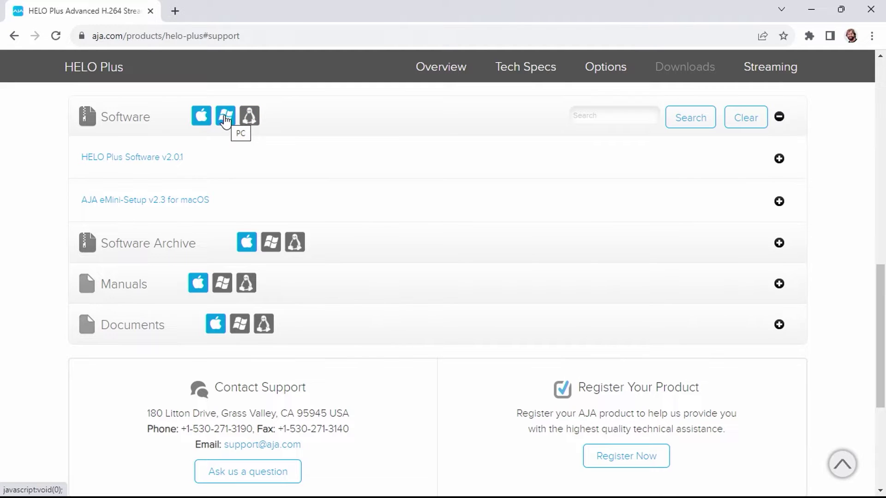
click(225, 120)
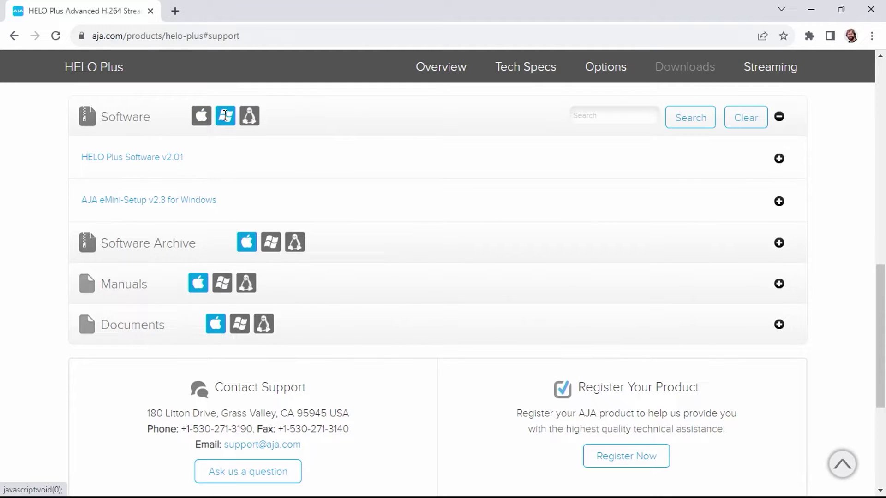
click(119, 202)
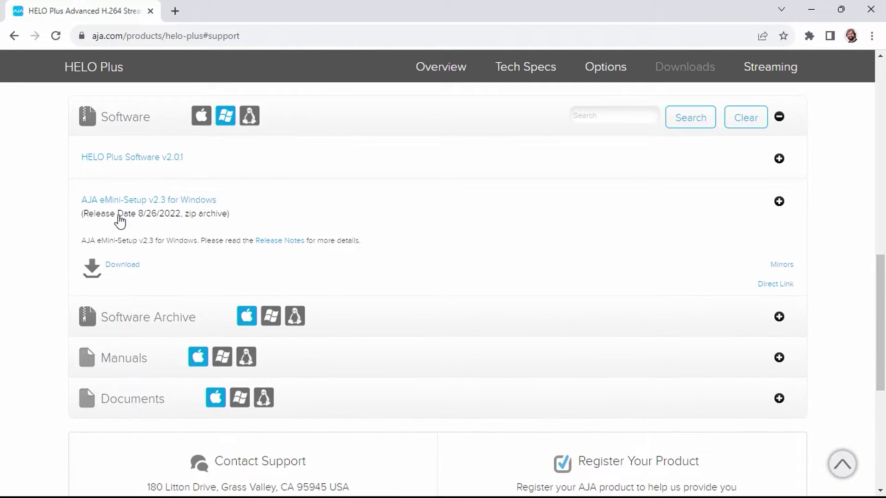
click(116, 270)
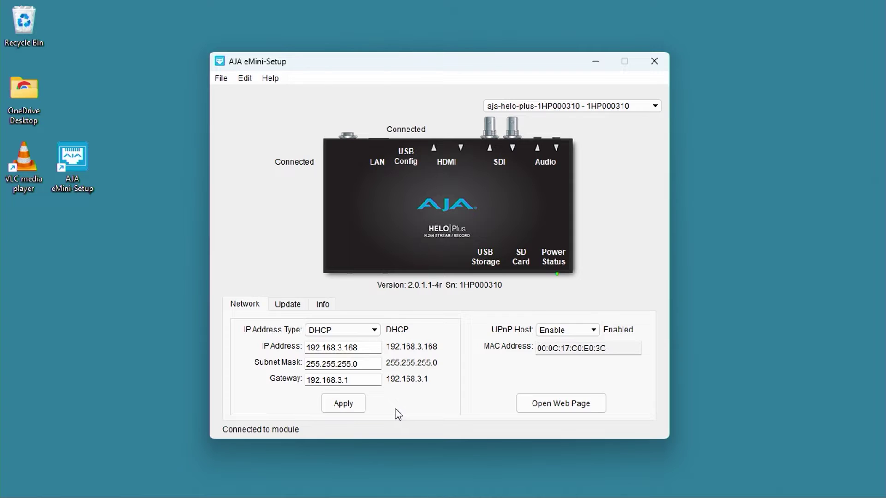
- Review the HELO Plus firmware update and system info, then return to its network settings
click(283, 304)
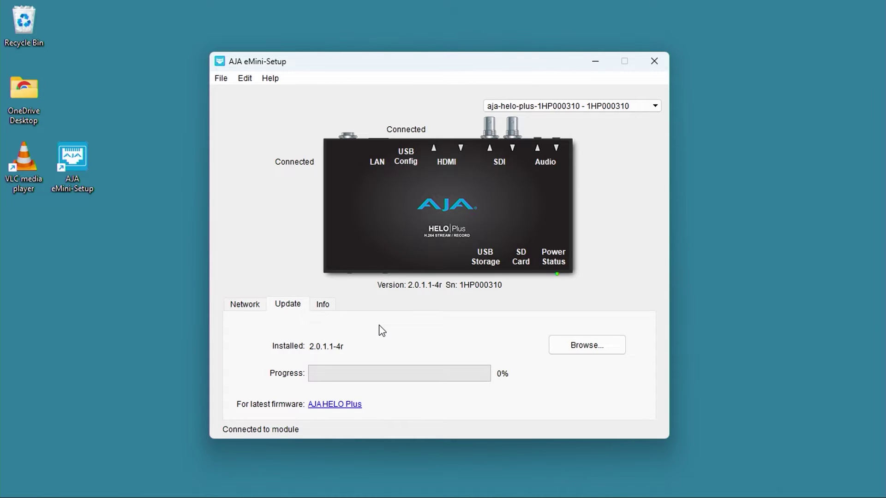
click(322, 305)
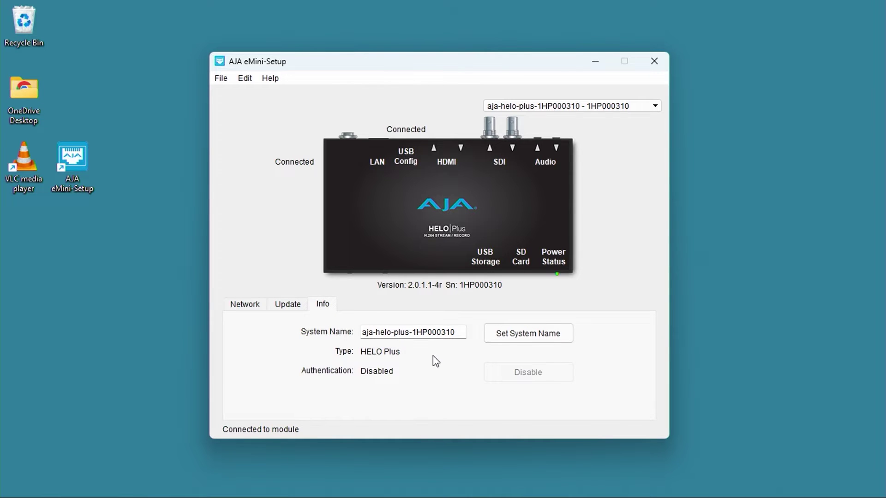
click(246, 309)
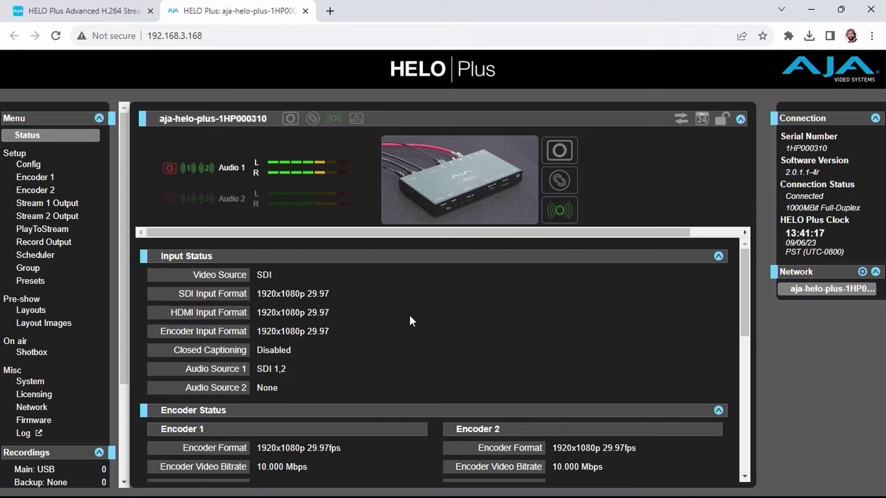
- Apply the 1080p Mid 10 Mbps template to Encoder 1 and confirm copying its parameters
click(37, 178)
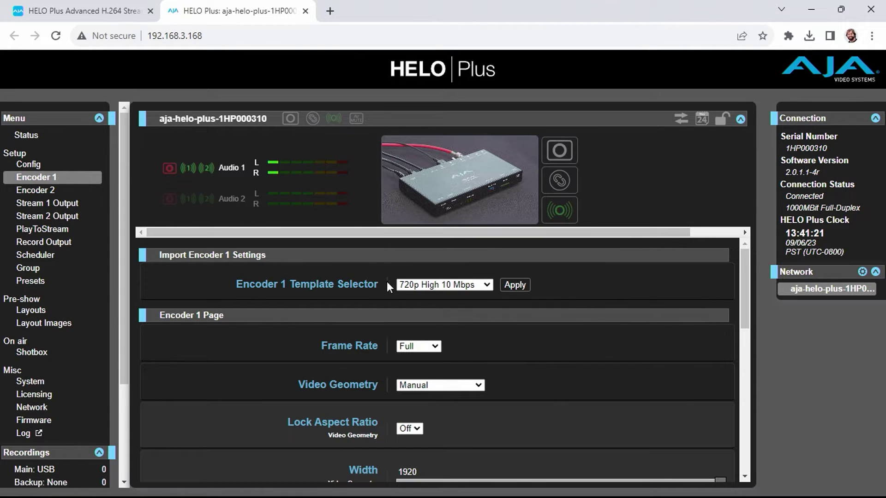
click(435, 284)
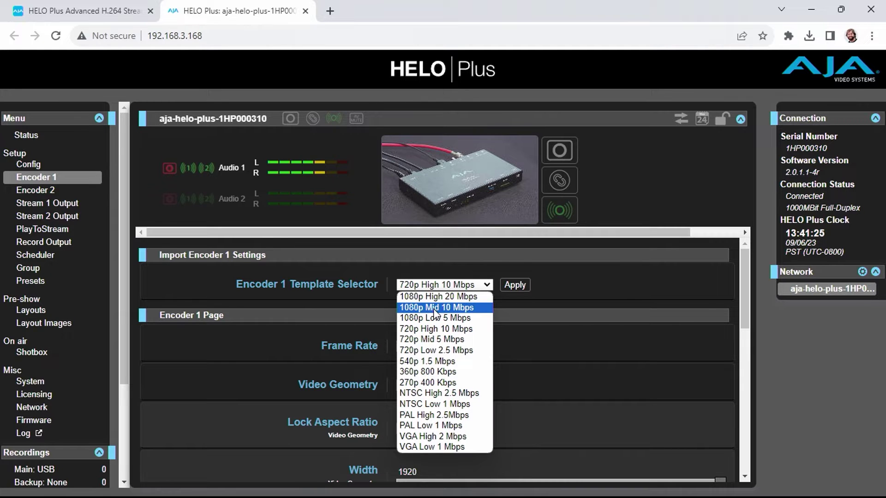
click(436, 308)
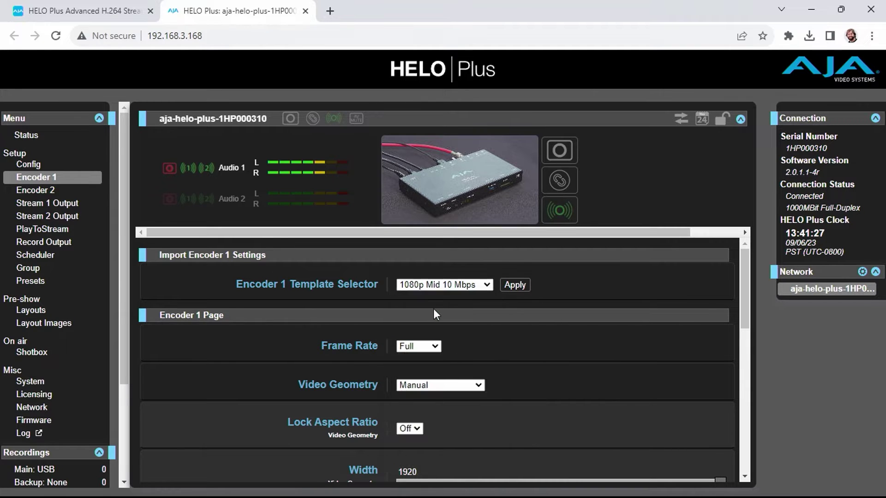
click(513, 287)
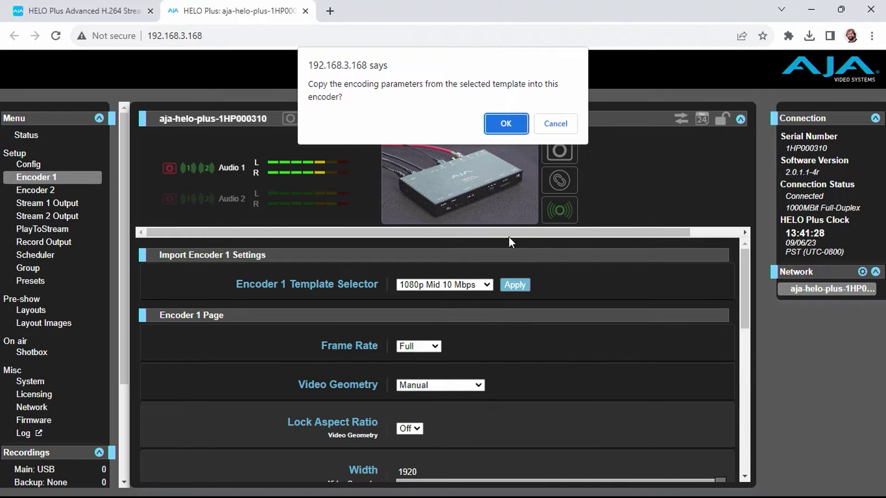
click(506, 123)
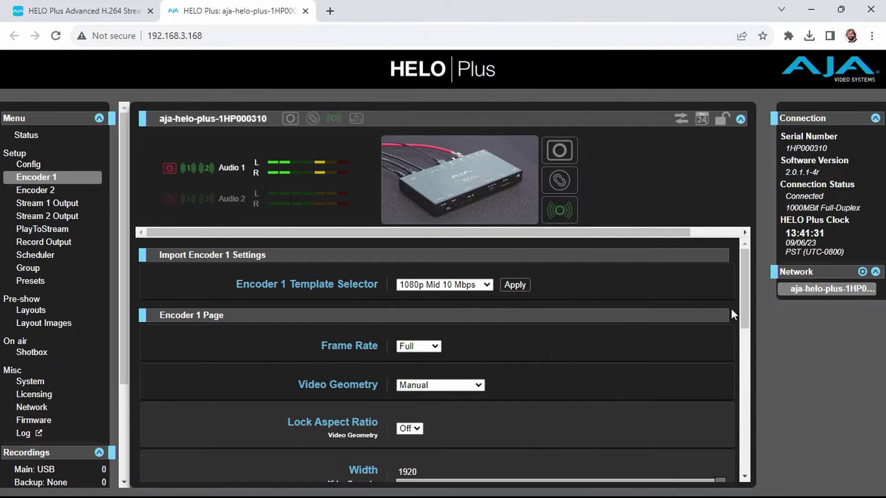
- Review Encoder 1's loaded parameters and bring up Encoder 2, currently on 720p High 10 Mbps
drag(744, 285, 748, 380)
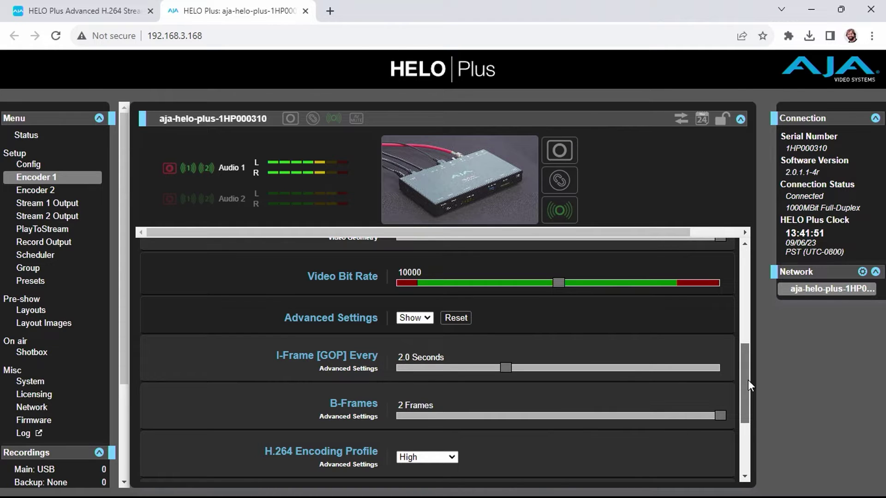
drag(748, 380, 737, 257)
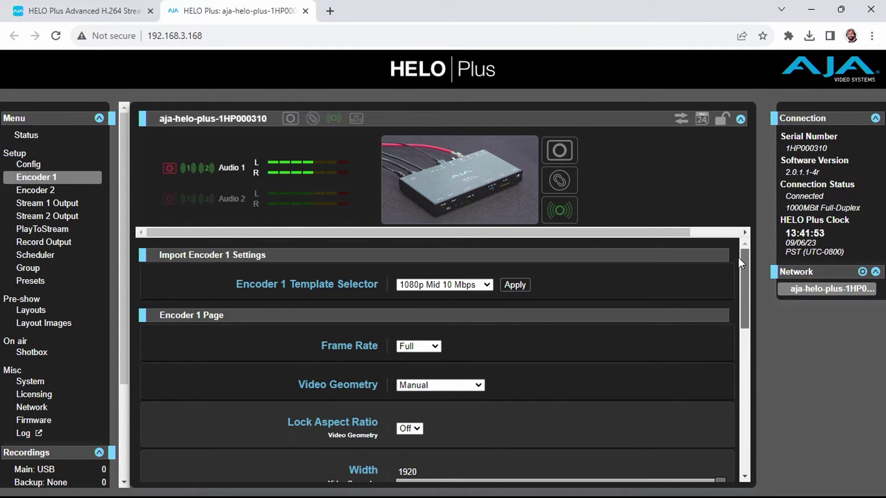
click(52, 190)
- Copy the 1080p Mid 10 Mbps template into Encoder 2, giving width 1920 like Encoder 1
click(447, 284)
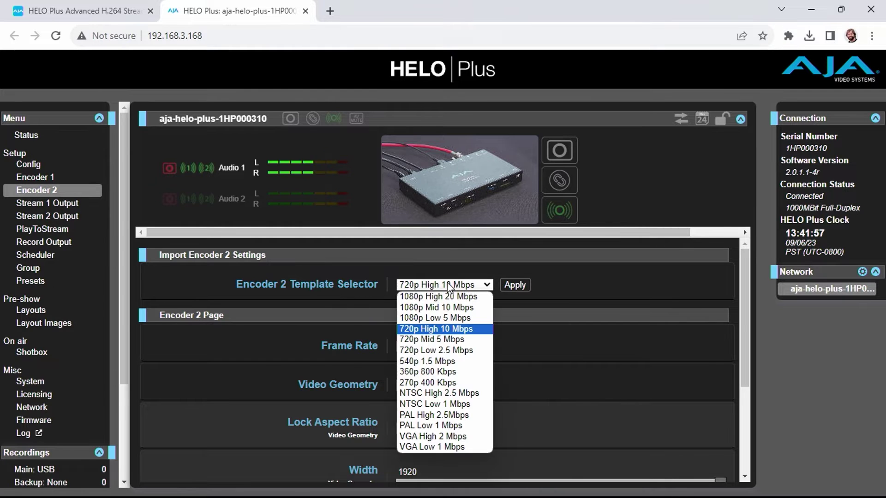
click(446, 311)
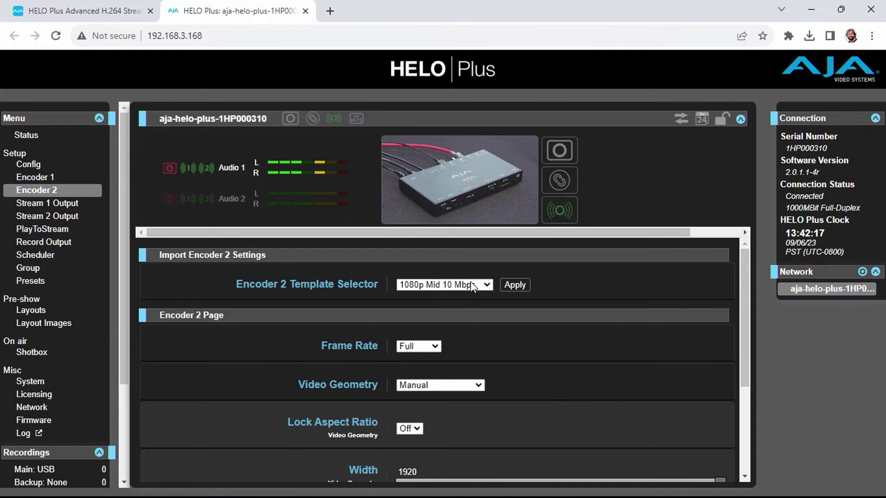
click(485, 285)
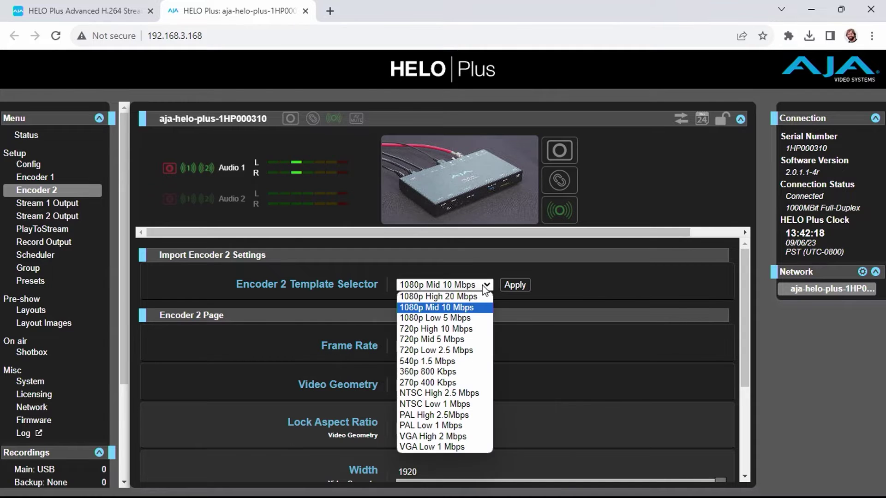
click(449, 308)
click(515, 287)
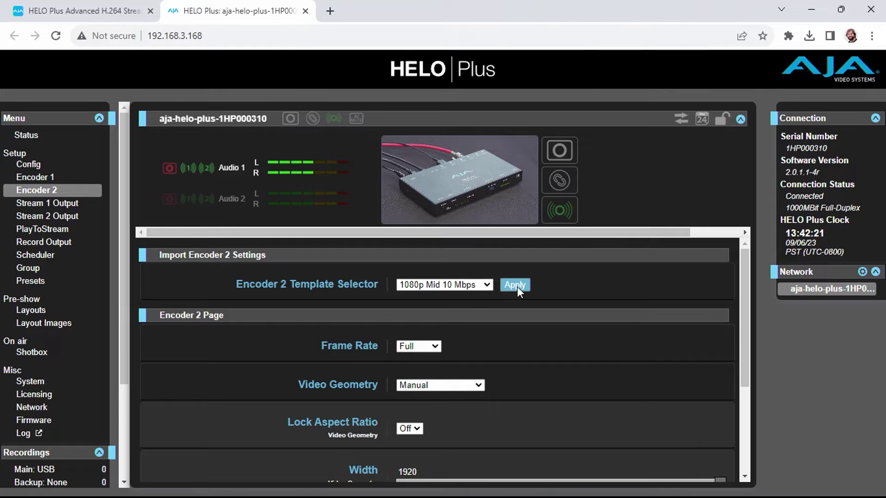
click(513, 124)
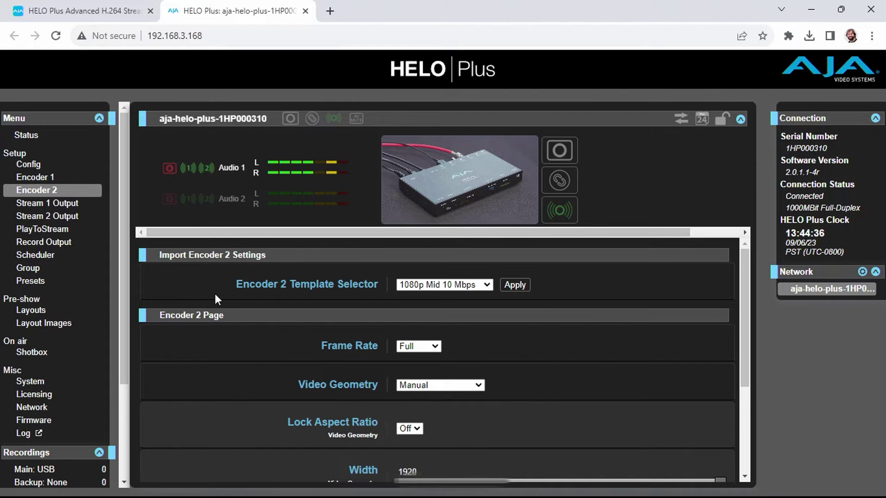
- Check Stream 1's RTMP URL rtmp://a.rtmp.youtube.com/live2 and stream key, then start streaming
click(46, 203)
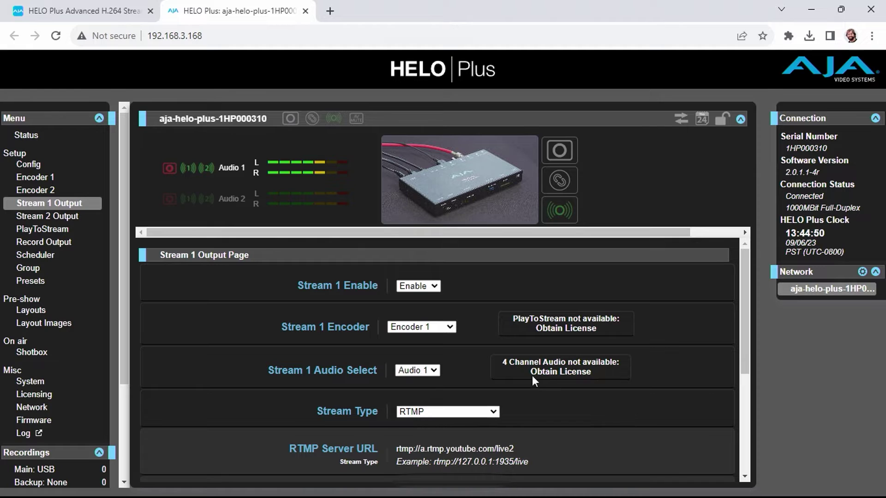
drag(742, 314, 737, 359)
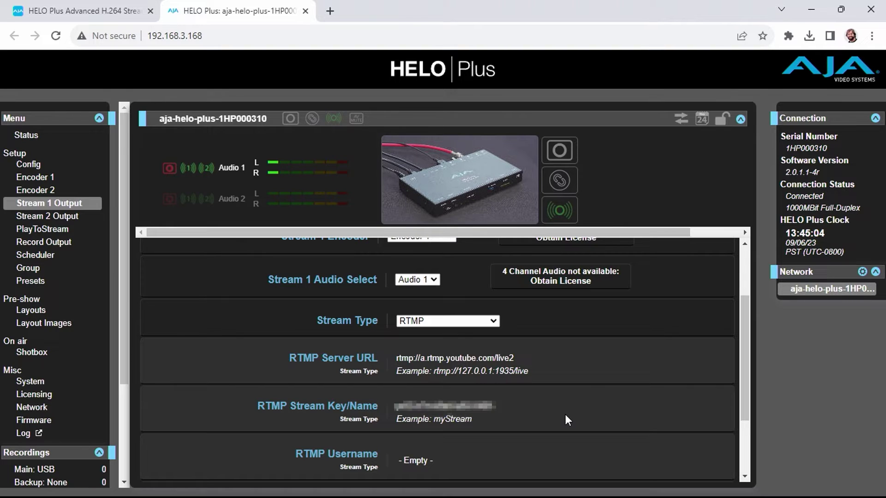
click(332, 121)
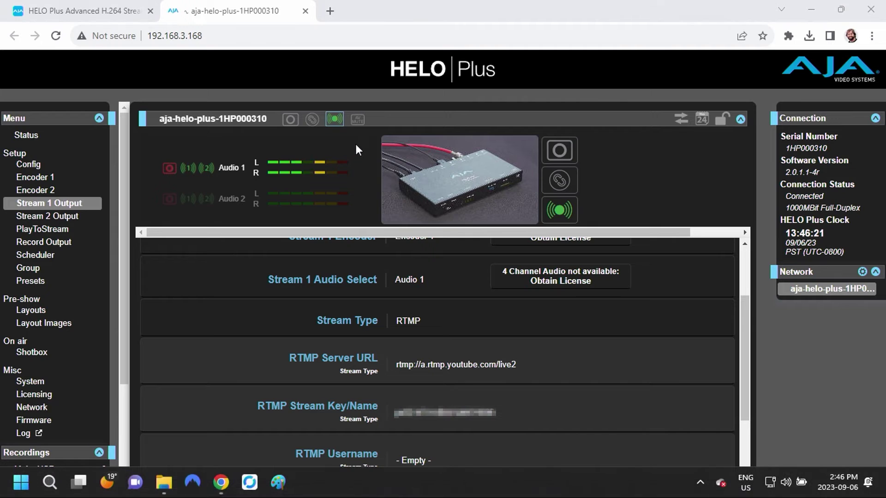
- Switch to YouTube Studio and confirm the DEV TEST stream health reads Excellent
key(alt+Tab)
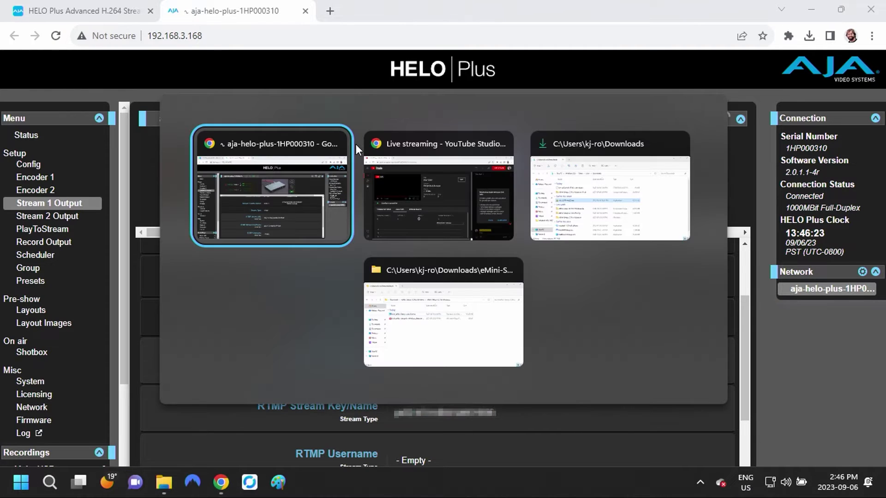
key(alt+Tab)
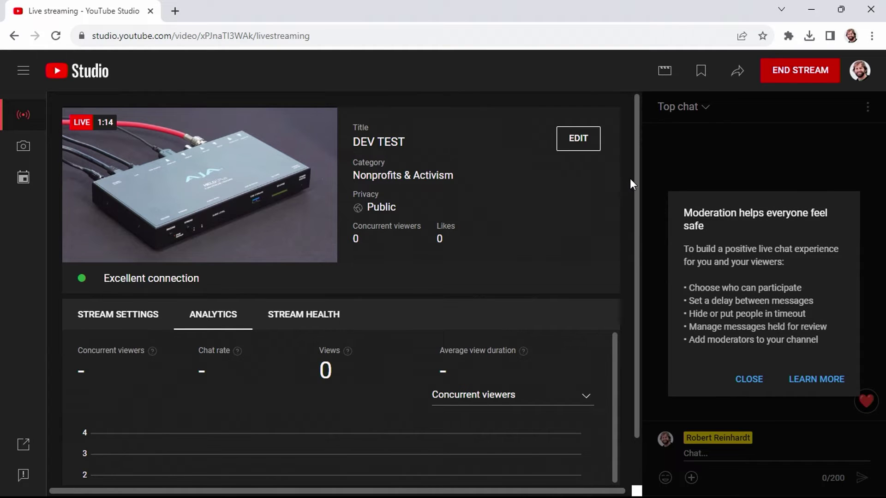
click(297, 316)
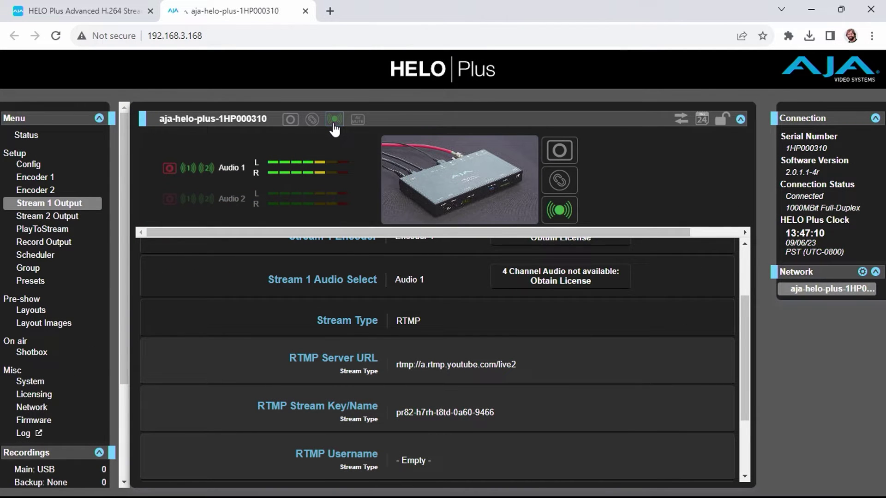
- Stop streaming, review Stream 2's SRT output to srt://wse4.cdn.playfullscreen.com:9999, then restart streaming
click(333, 123)
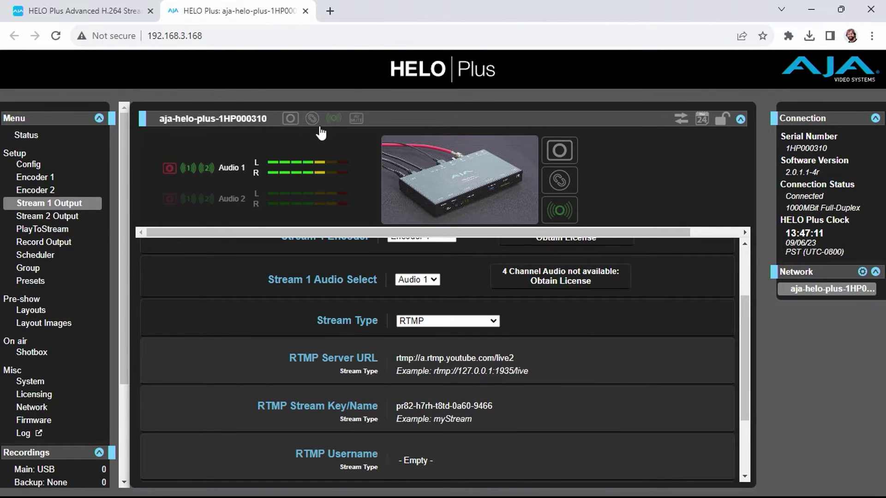
click(22, 216)
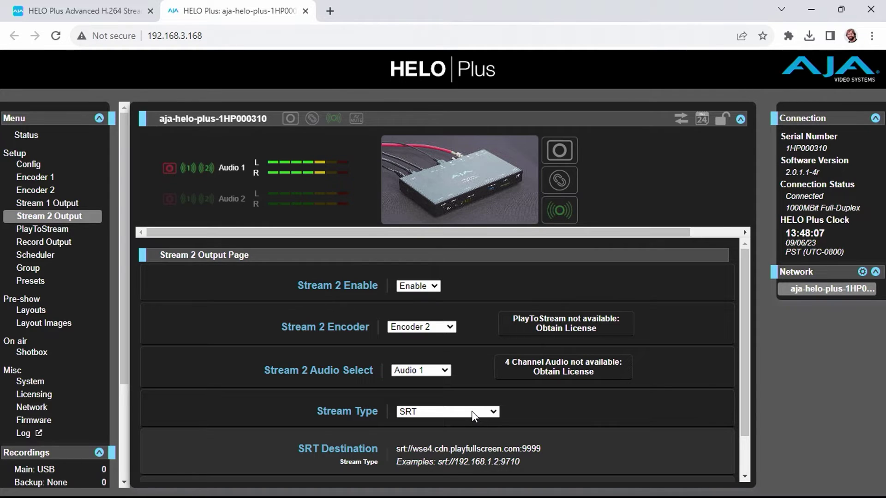
drag(740, 301, 743, 350)
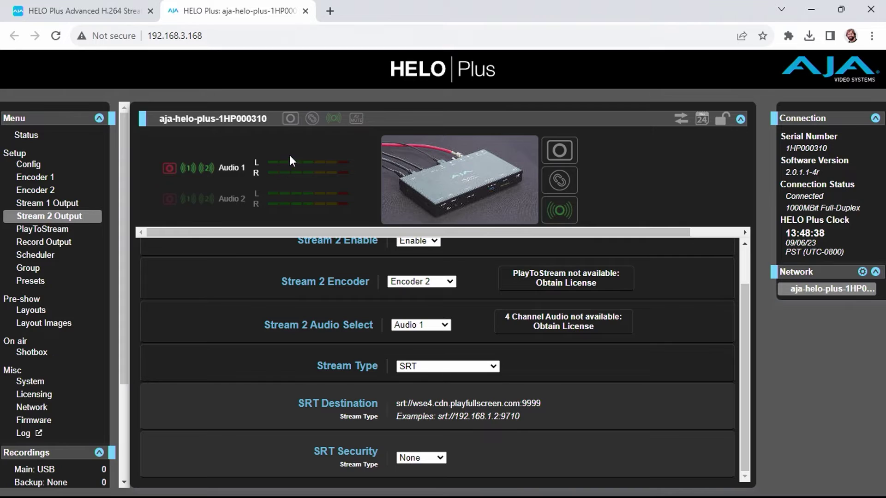
click(334, 120)
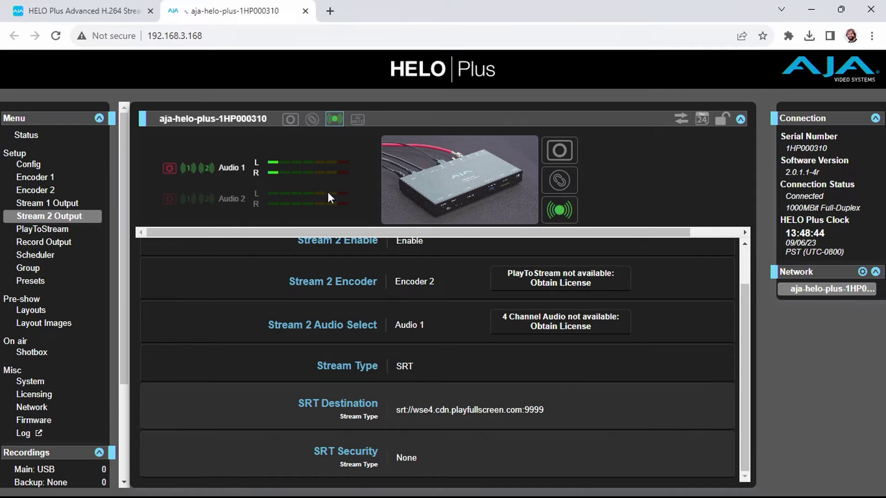
- Check the Status page for inputs, both encoders, and Stream 1 and Stream 2 running
click(34, 134)
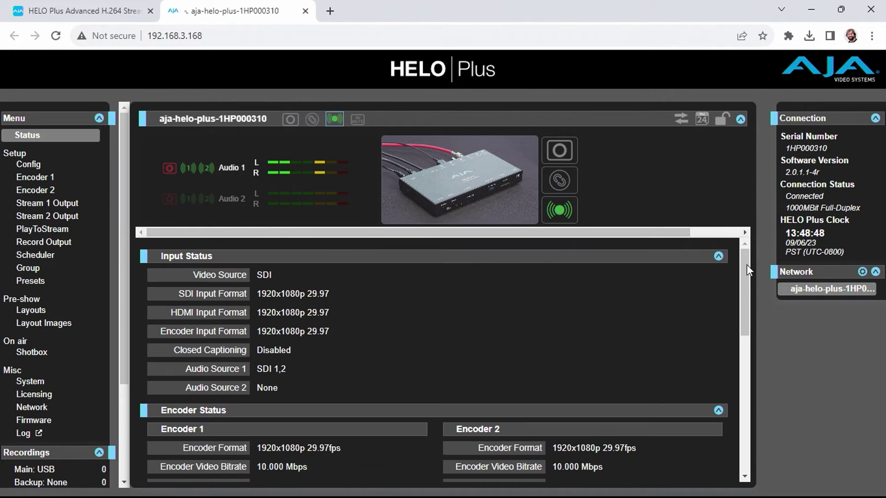
drag(743, 284, 742, 319)
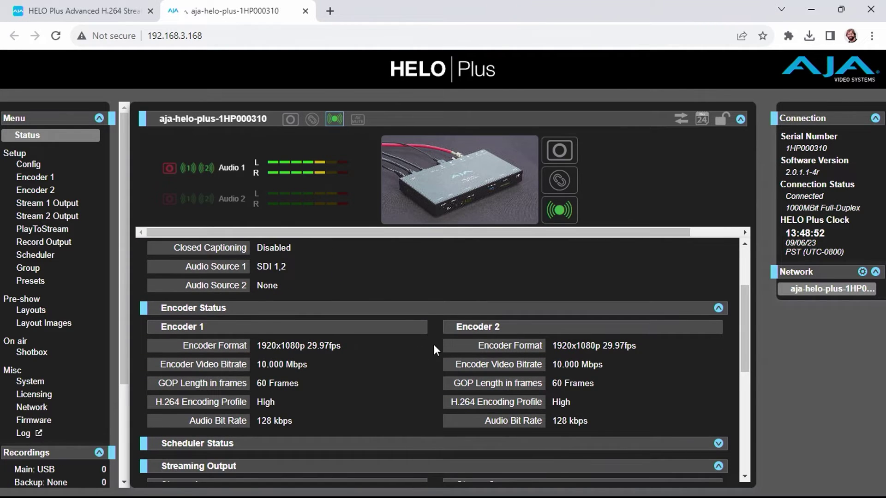
drag(743, 342, 747, 402)
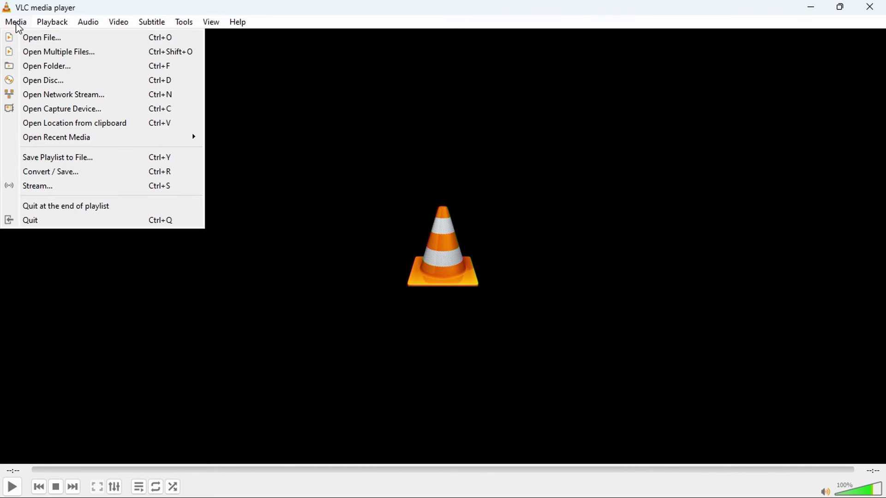
- Open VLC's network stream dialog to play back the SRT stream
click(40, 97)
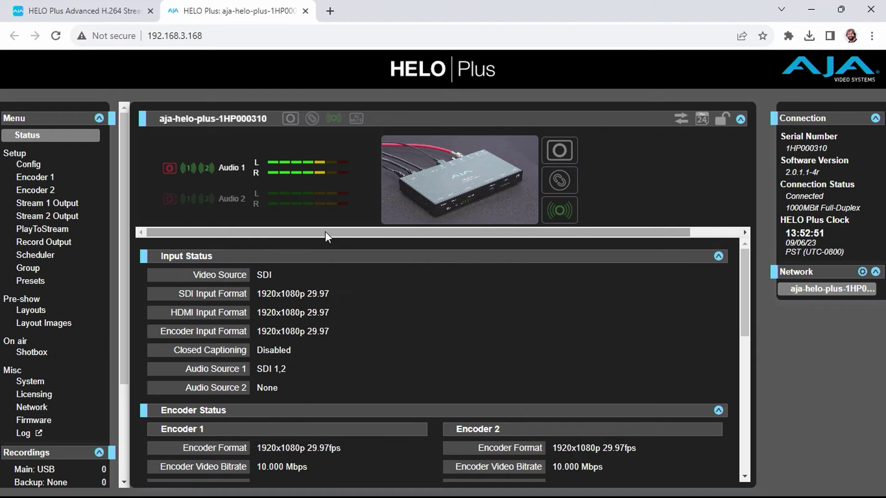
- On the Config page, switch Video Source from SDI to Layout
click(28, 165)
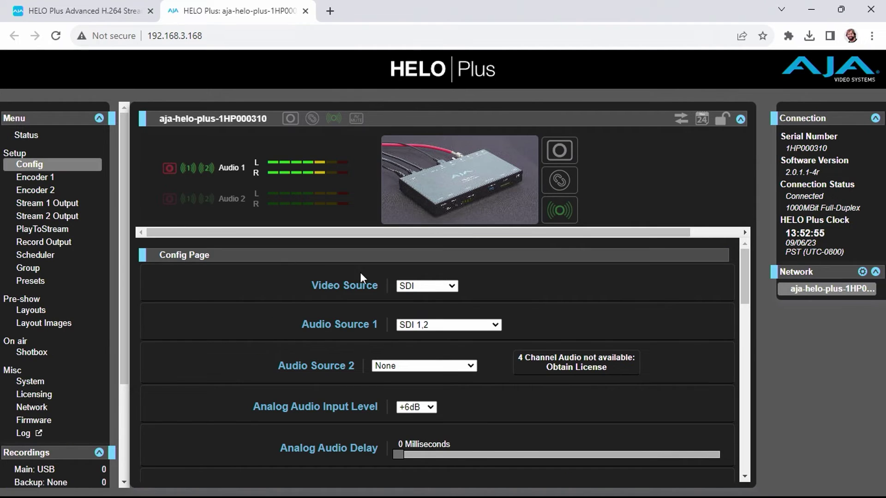
click(442, 286)
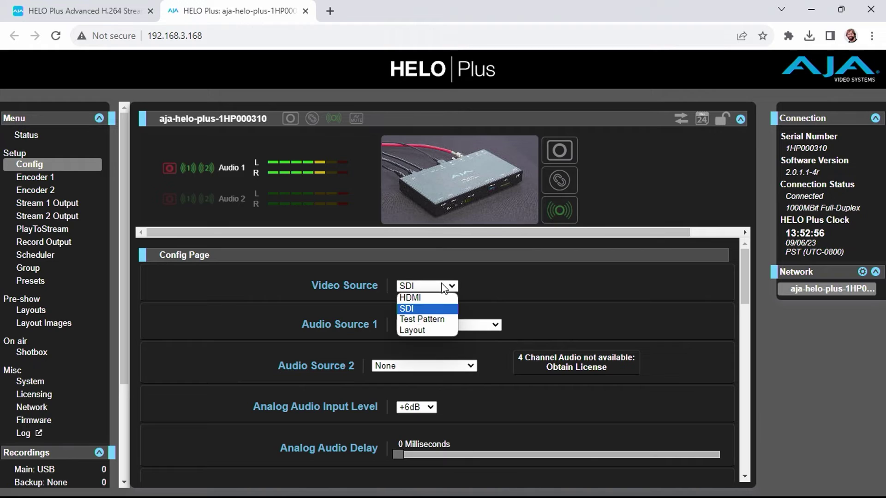
click(417, 330)
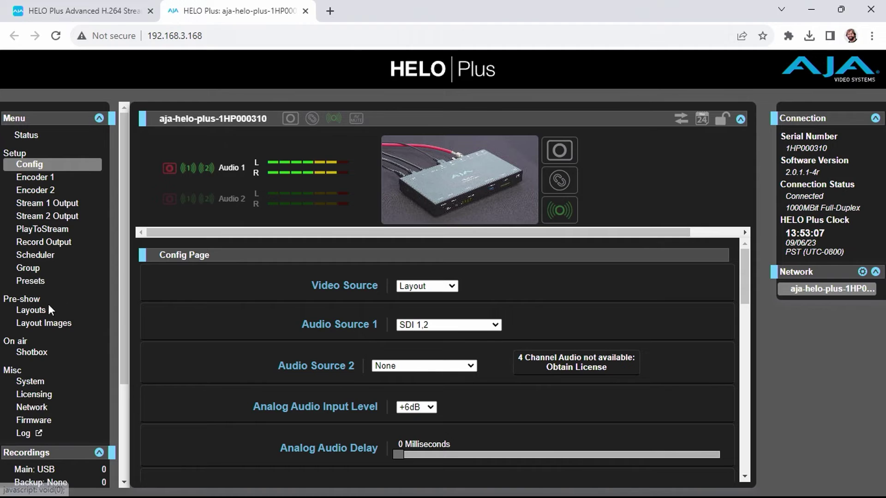
click(14, 312)
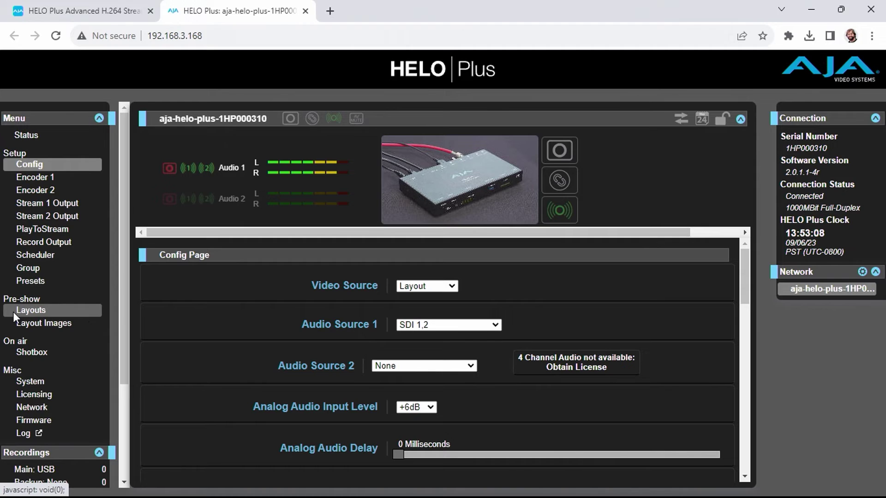
- Load User Layout 1 in the Layouts editor and bring the SDI layer's 1.0000 scale settings into view
click(37, 310)
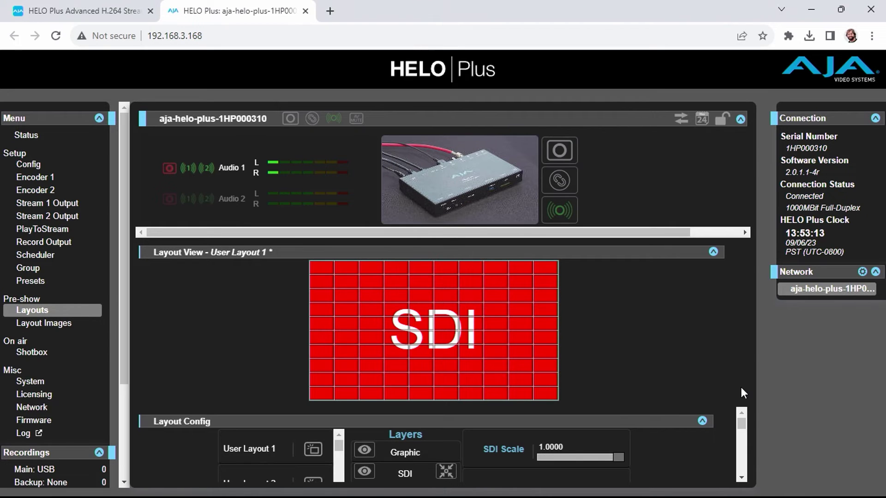
scroll(741, 428, down, 1)
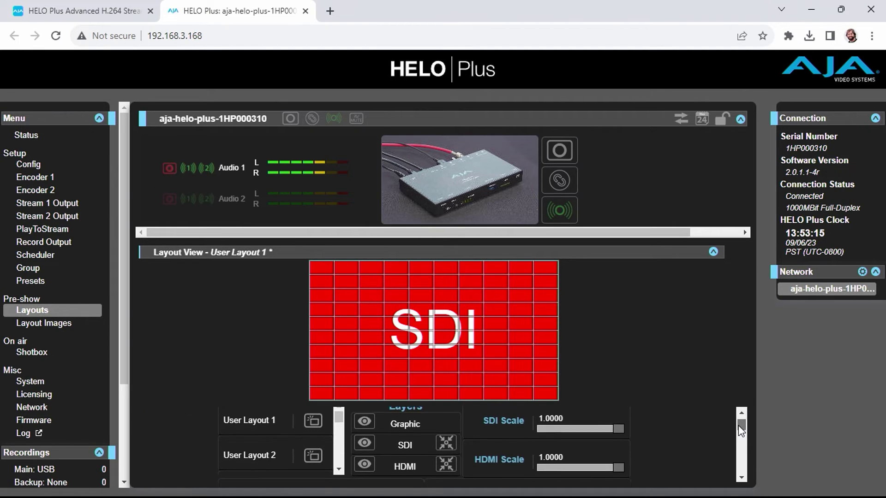
drag(739, 430, 740, 420)
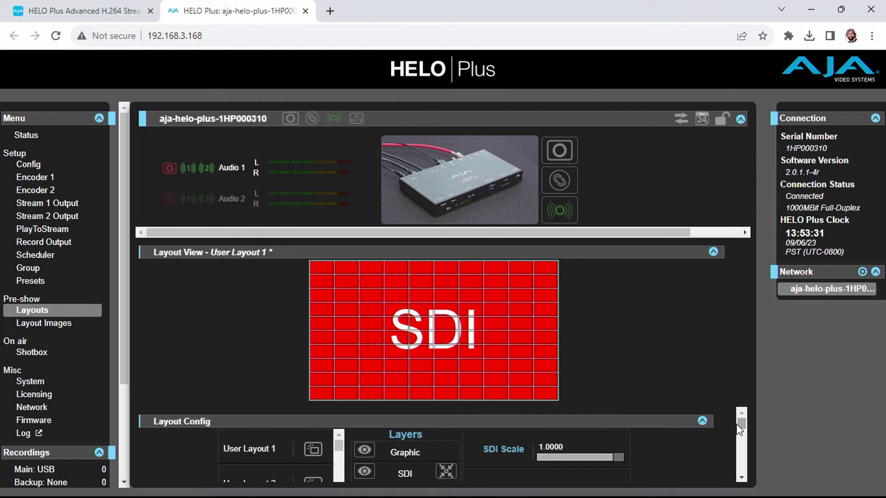
scroll(739, 429, down, 1)
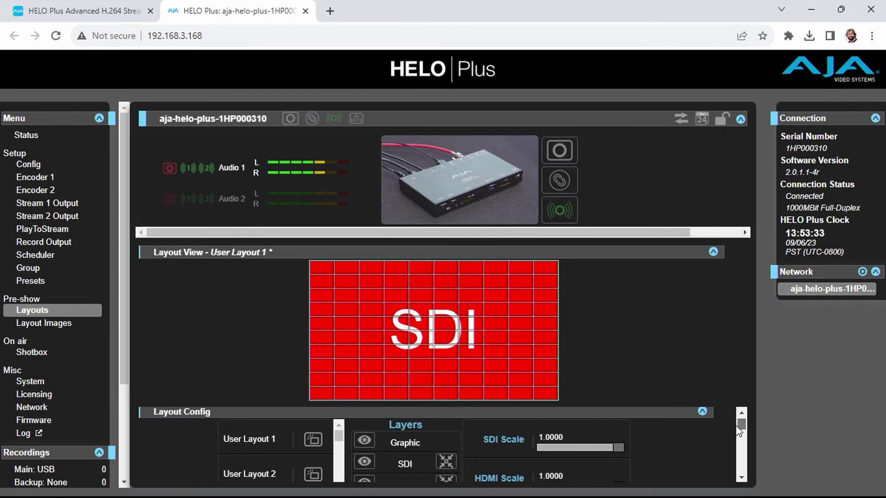
scroll(739, 432, down, 2)
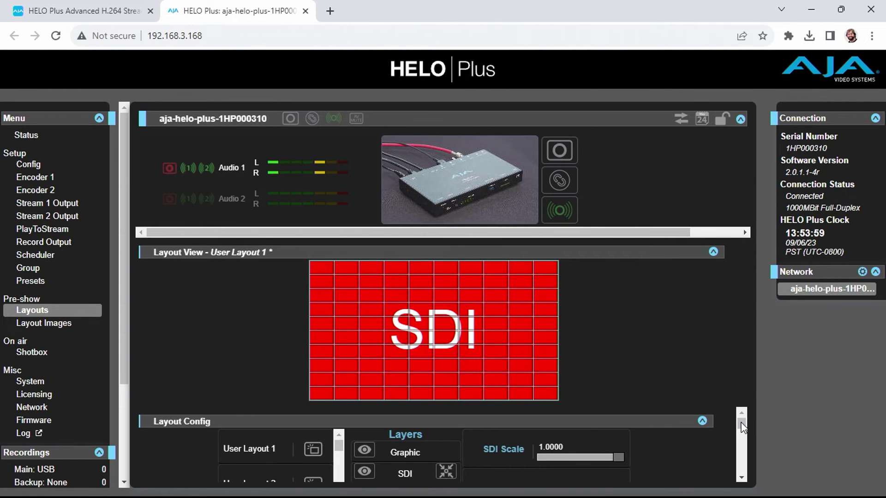
scroll(740, 424, down, 2)
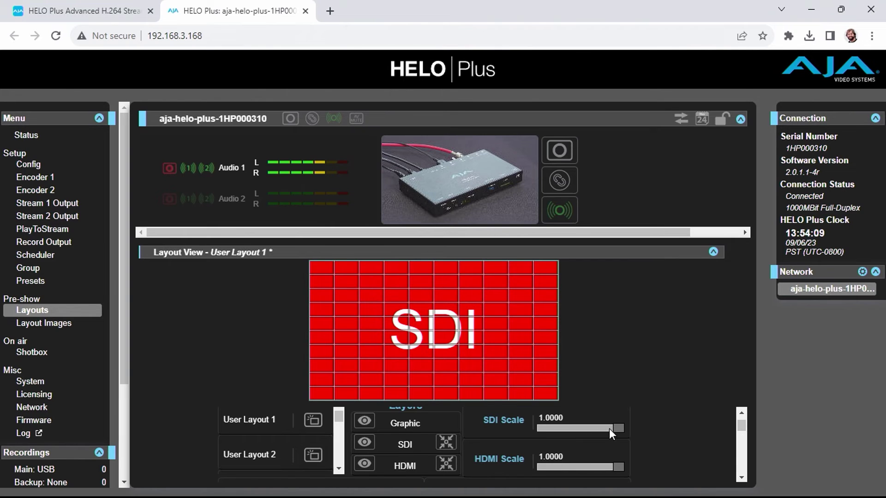
- Scale the SDI layer to about 0.32 and position it at X 0.3212, Y about -0.27
drag(616, 425, 551, 427)
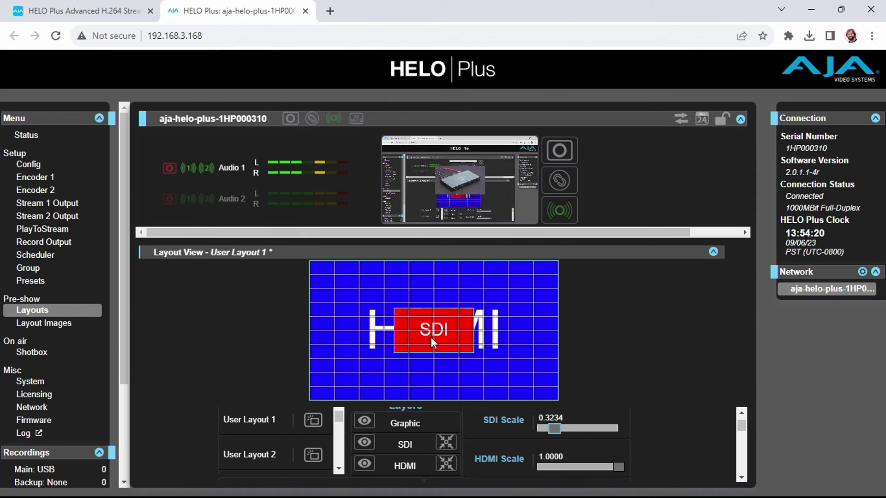
drag(740, 426, 741, 439)
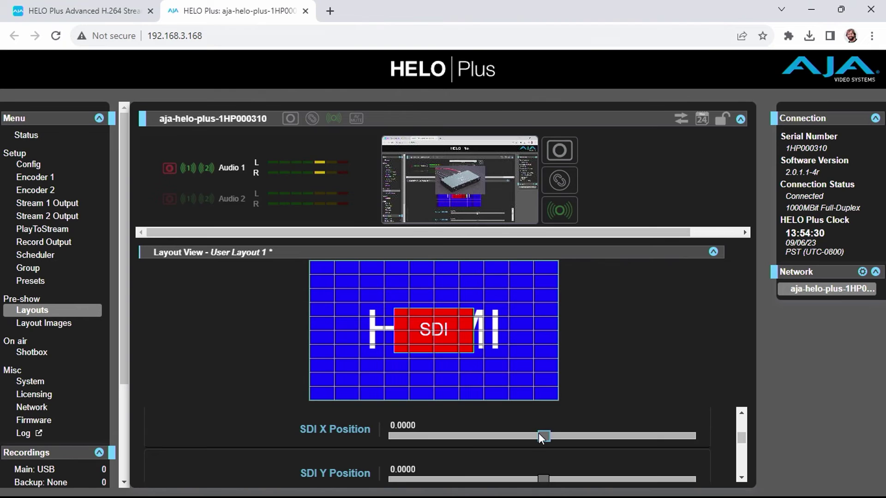
drag(538, 433, 589, 441)
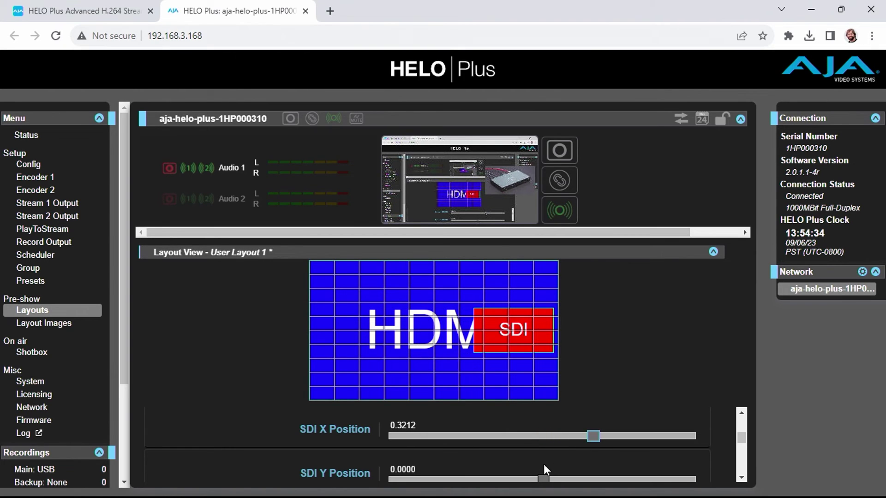
drag(543, 479, 502, 467)
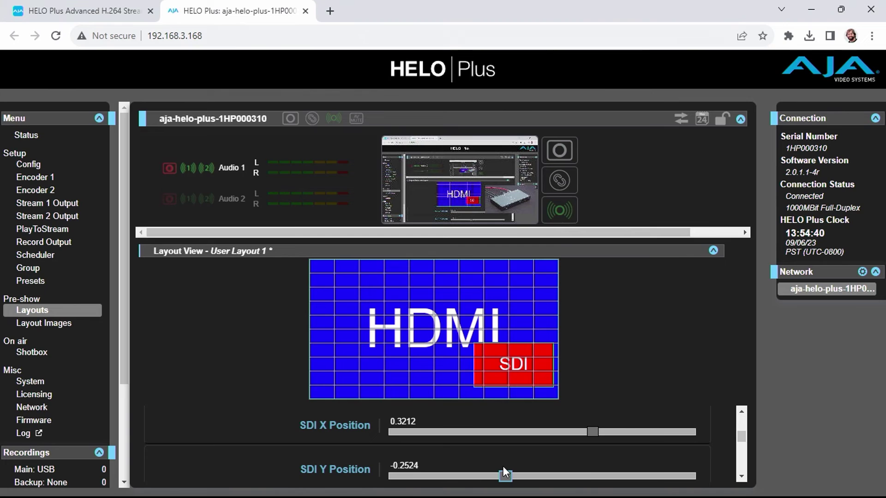
drag(503, 466, 500, 465)
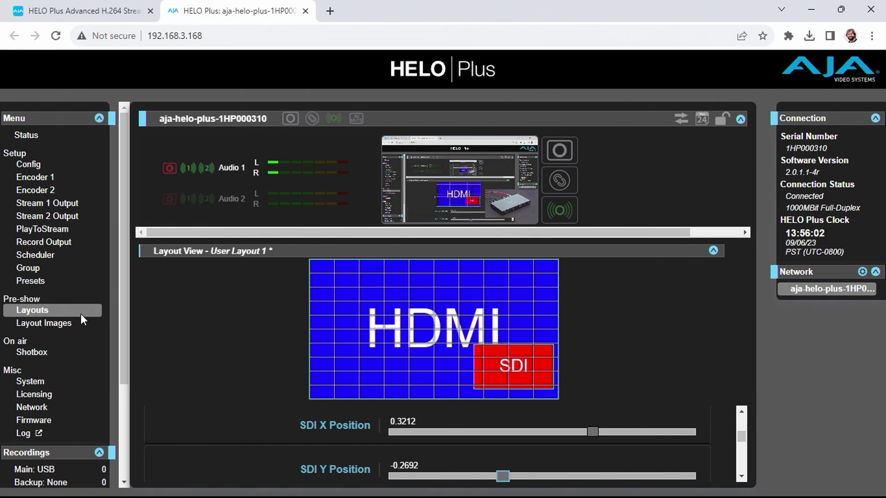
click(57, 324)
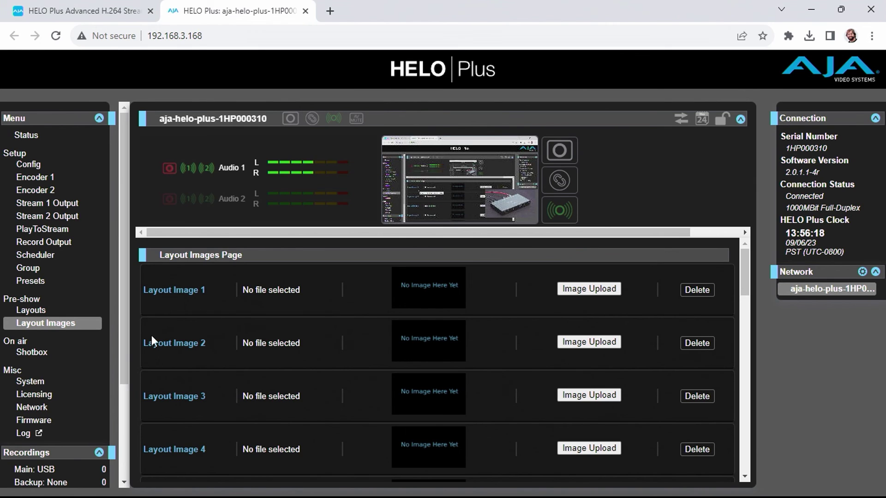
- Go to the Shotbox page showing the SDI-over-HDMI preview and Layout Recall buttons 1–5
click(37, 355)
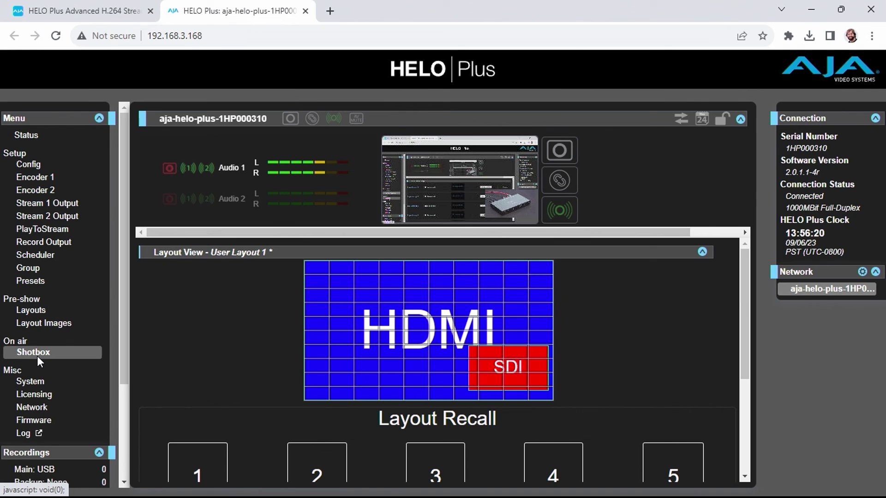